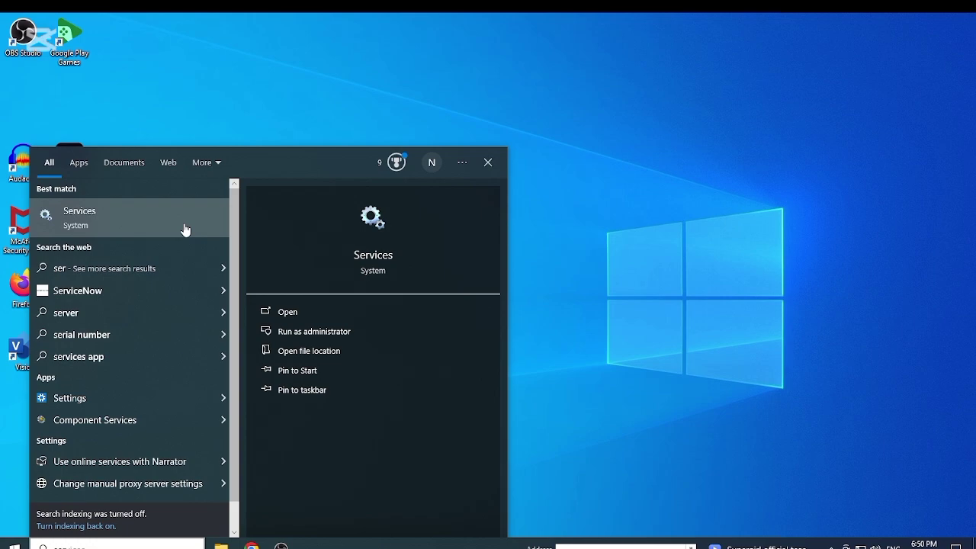
Open the Services console and set the startup type of Remote Desktop Services to Disabled, confirming the properties.
{"action": "left_click", "coordinate": [185, 230]}
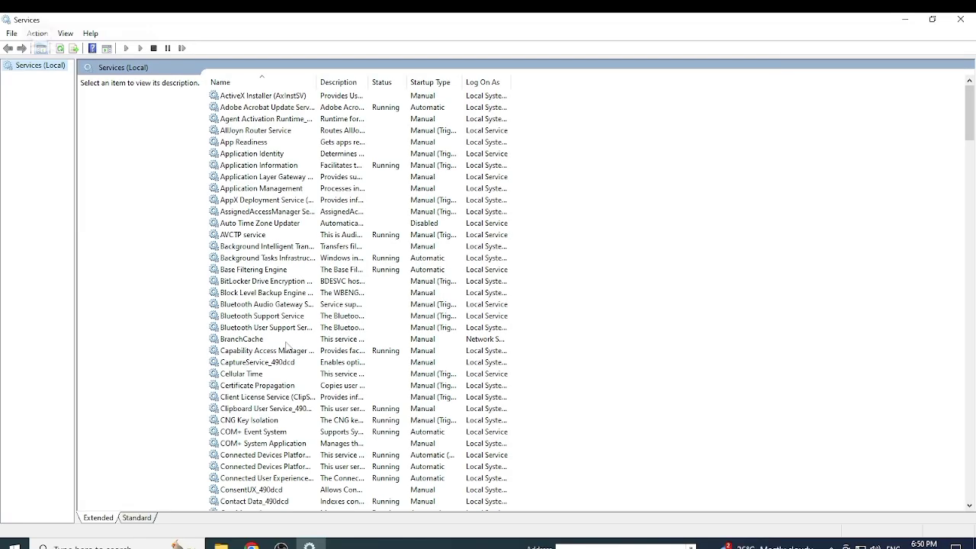
{"action": "scroll", "coordinate": [288, 347], "scroll_direction": "down", "scroll_amount": 7}
{"action": "scroll", "coordinate": [288, 347], "scroll_direction": "down", "scroll_amount": 11}
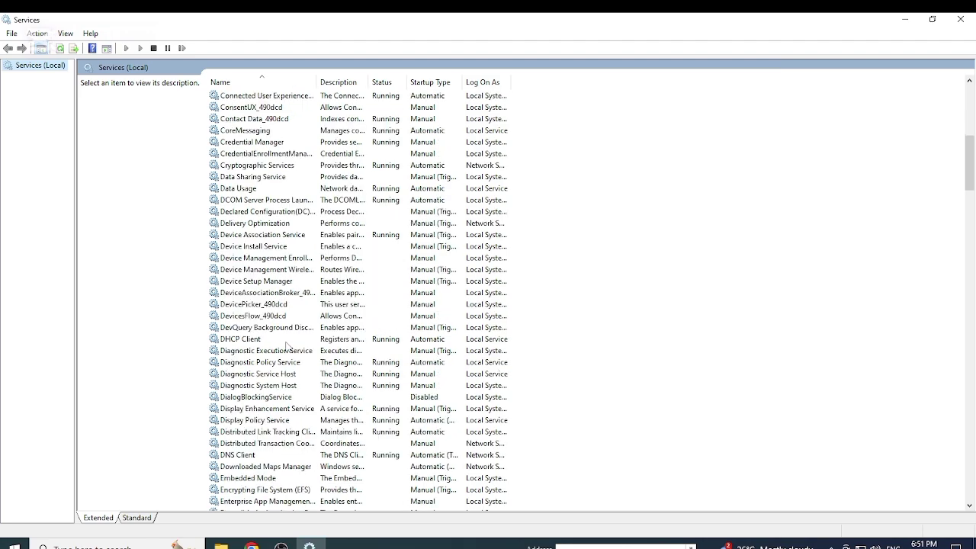
{"action": "scroll", "coordinate": [289, 347], "scroll_direction": "down", "scroll_amount": 12}
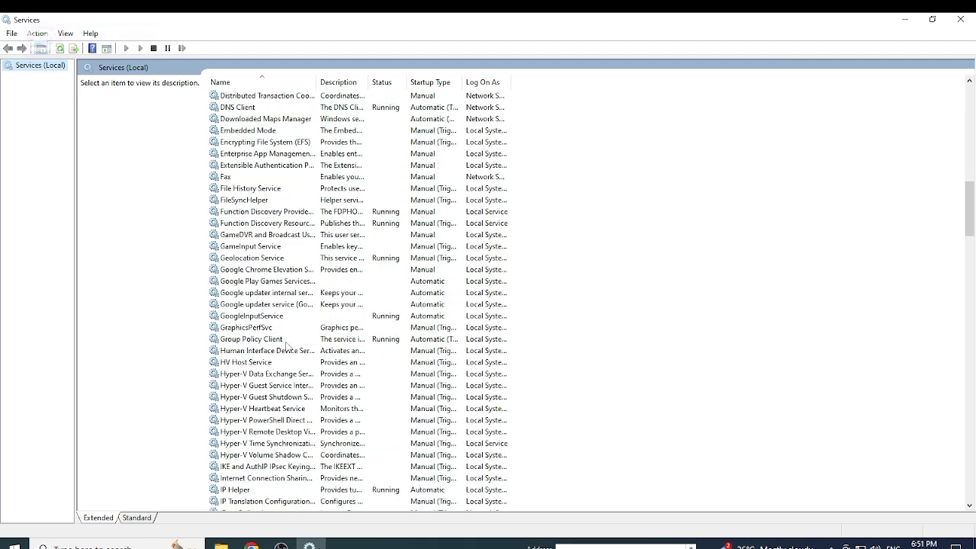
{"action": "scroll", "coordinate": [289, 347], "scroll_direction": "down", "scroll_amount": 10}
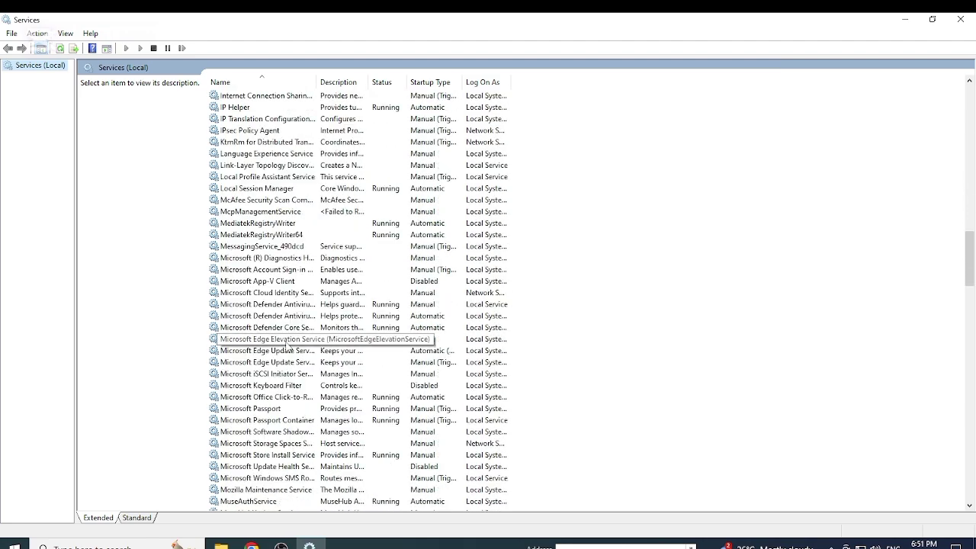
{"action": "scroll", "coordinate": [288, 347], "scroll_direction": "down", "scroll_amount": 7}
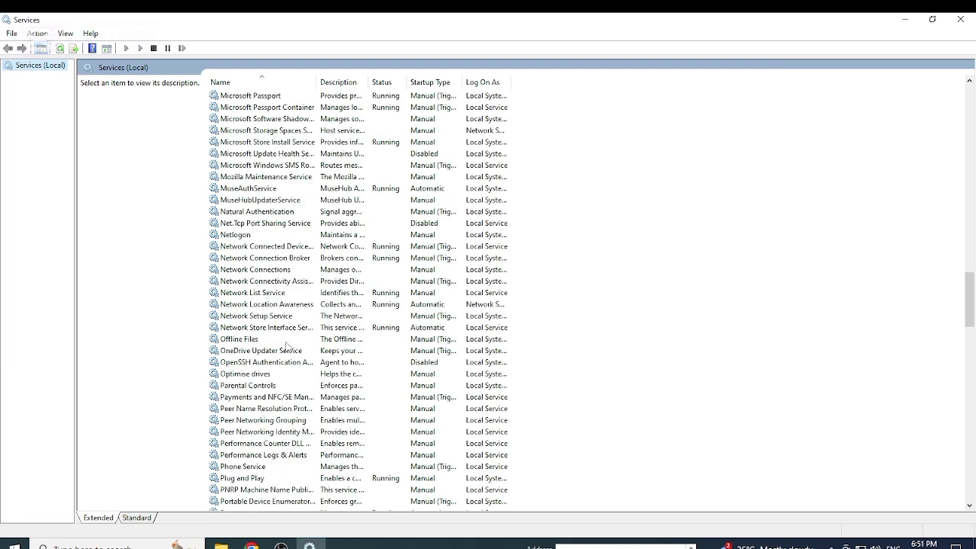
{"action": "left_click", "coordinate": [277, 443]}
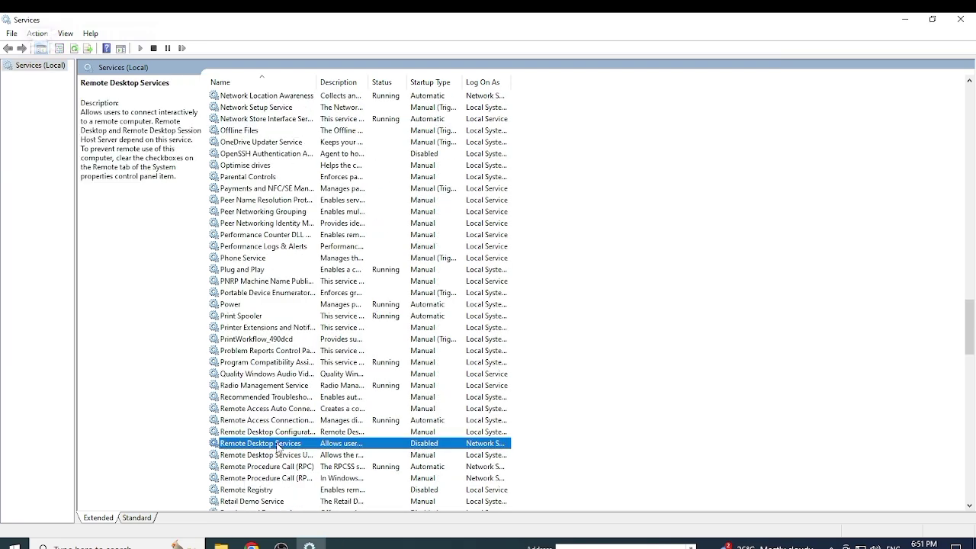
{"action": "right_click", "coordinate": [278, 446]}
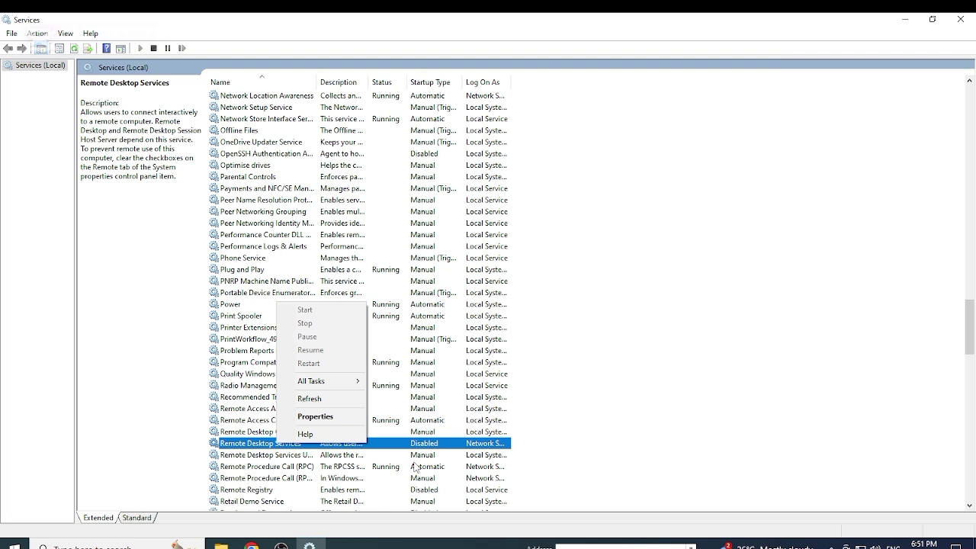
{"action": "left_click", "coordinate": [326, 417]}
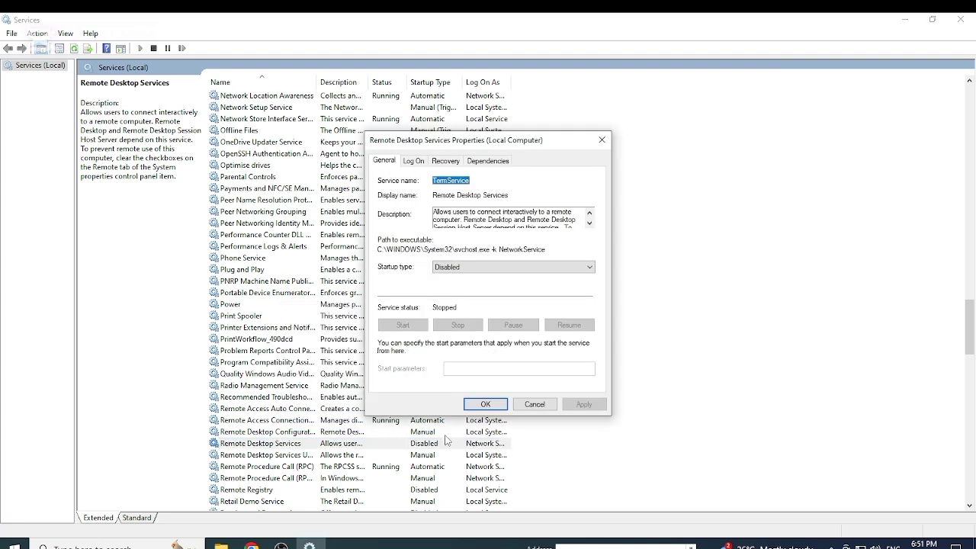
{"action": "left_click", "coordinate": [588, 267]}
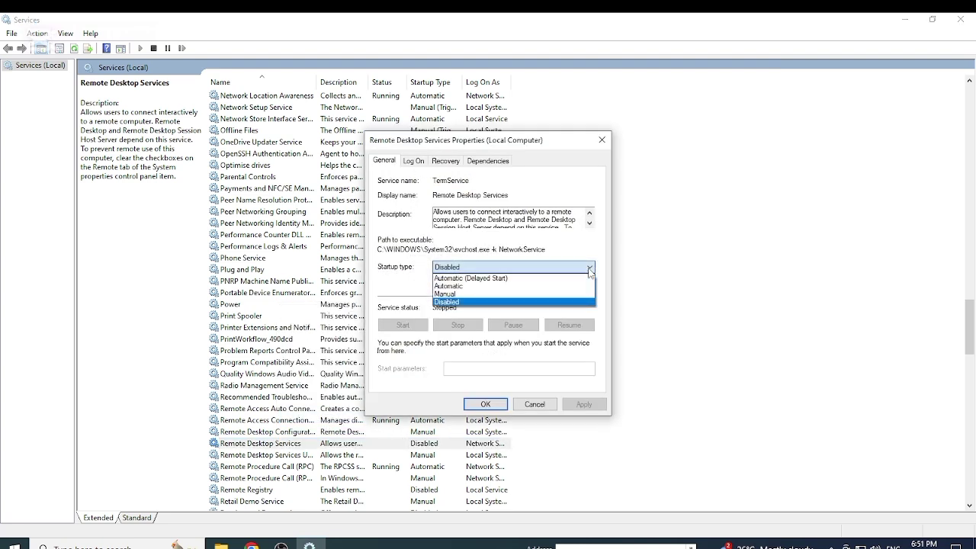
{"action": "left_click", "coordinate": [486, 304]}
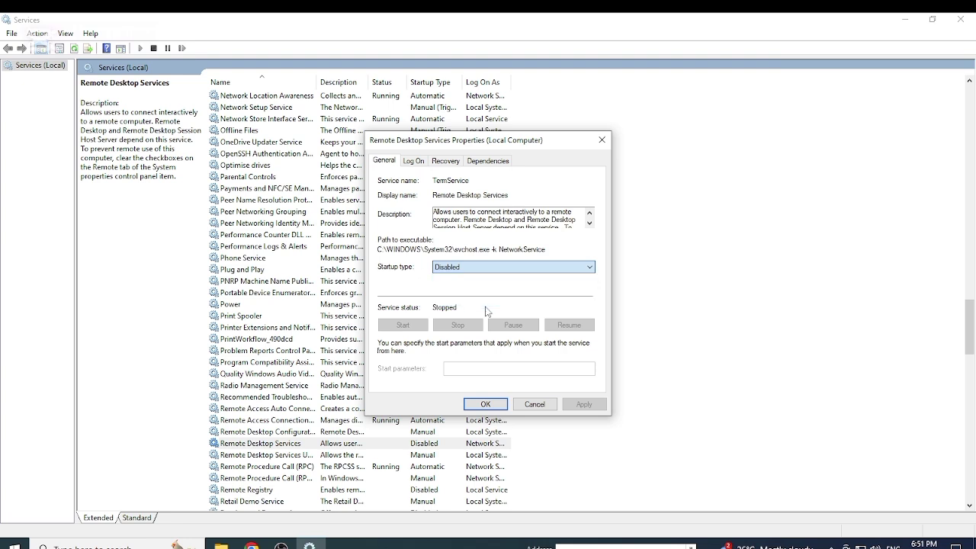
{"action": "left_click", "coordinate": [484, 404]}
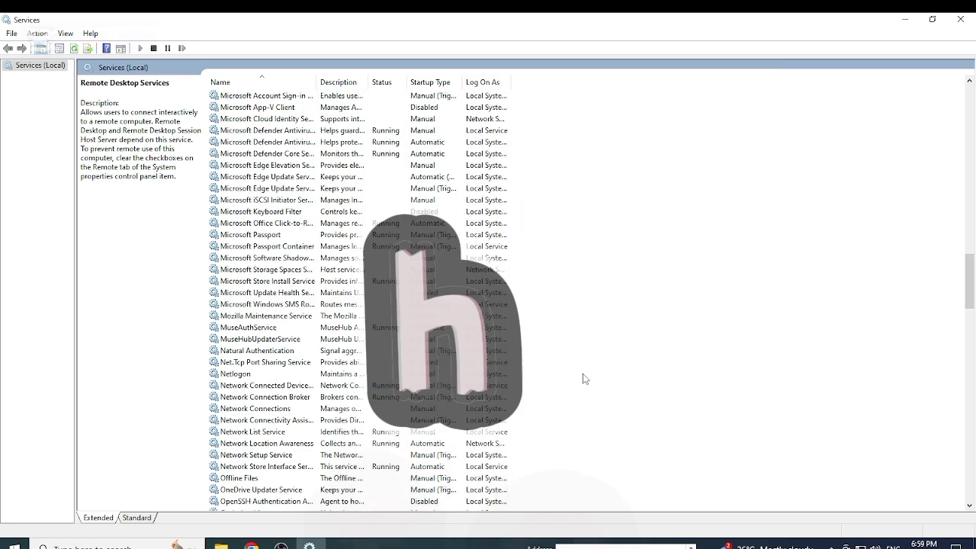
Set the startup type of the Windows Search service to Disabled, then apply and confirm its properties.
{"action": "scroll", "coordinate": [584, 377], "scroll_direction": "up", "scroll_amount": 20}
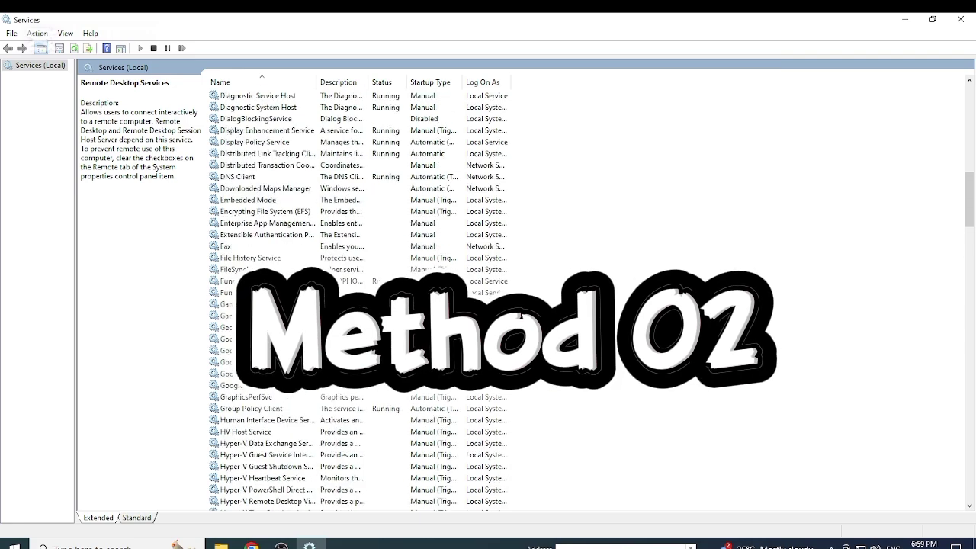
{"action": "scroll", "coordinate": [584, 376], "scroll_direction": "up", "scroll_amount": 18}
{"action": "scroll", "coordinate": [584, 376], "scroll_direction": "down", "scroll_amount": 6}
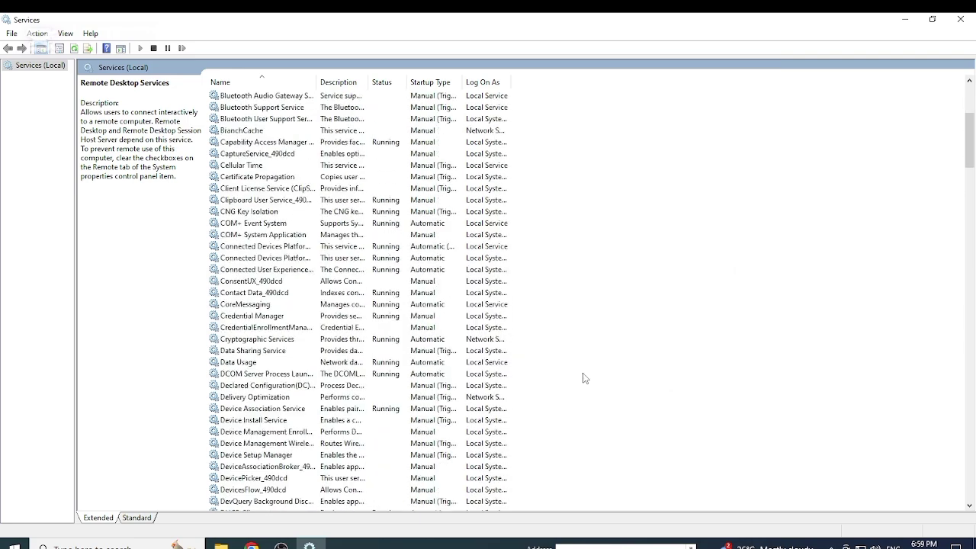
{"action": "scroll", "coordinate": [584, 376], "scroll_direction": "down", "scroll_amount": 20}
{"action": "left_click", "coordinate": [294, 397]}
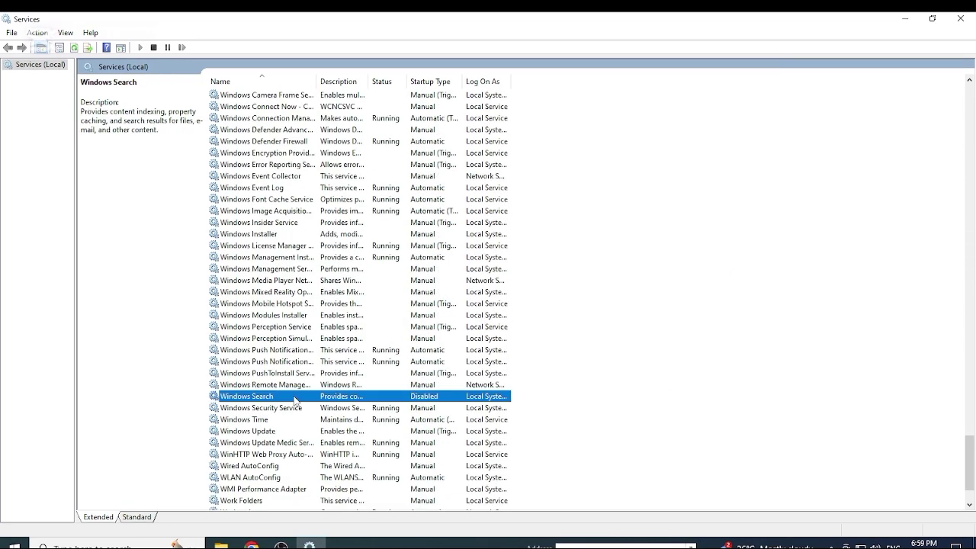
{"action": "right_click", "coordinate": [296, 401]}
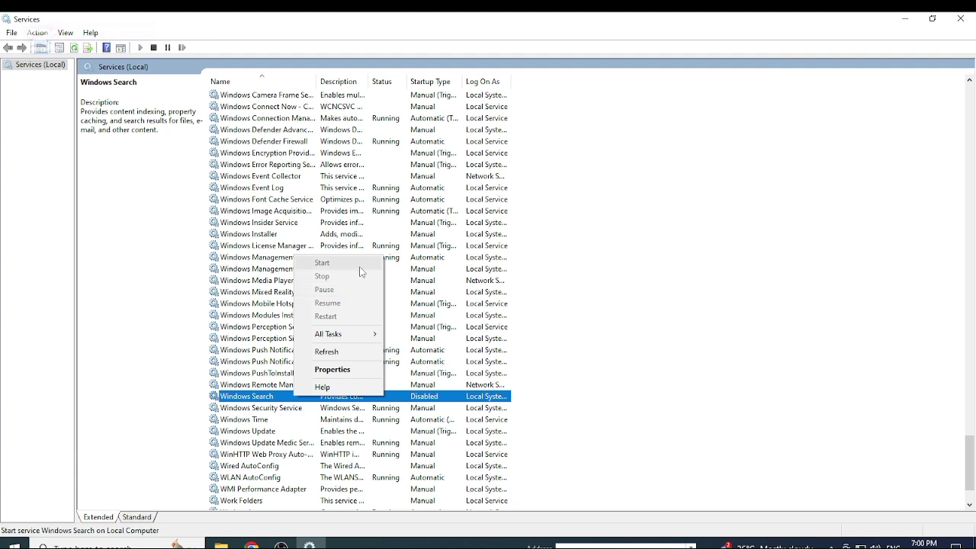
{"action": "left_click", "coordinate": [343, 371]}
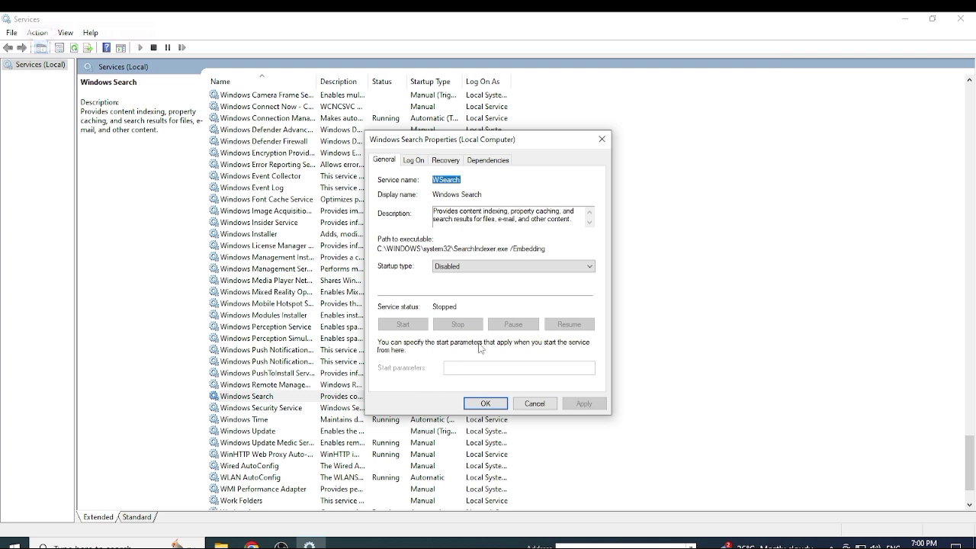
{"action": "left_click", "coordinate": [541, 263]}
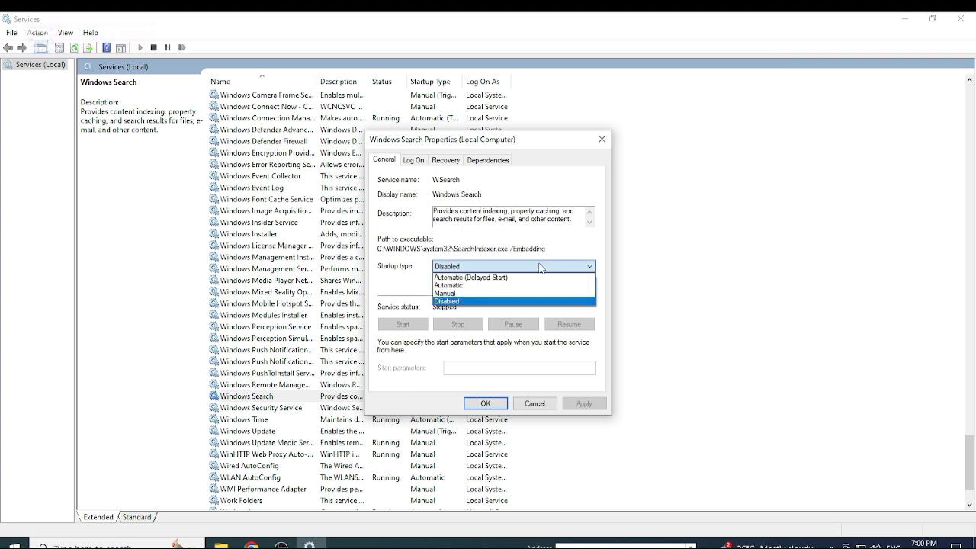
{"action": "left_click", "coordinate": [467, 301]}
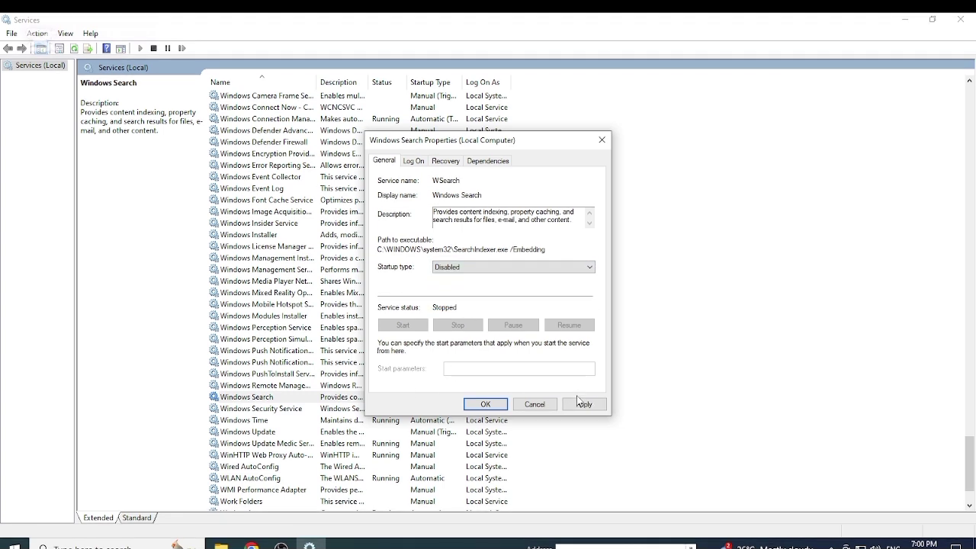
{"action": "left_click", "coordinate": [582, 404]}
{"action": "left_click", "coordinate": [488, 404]}
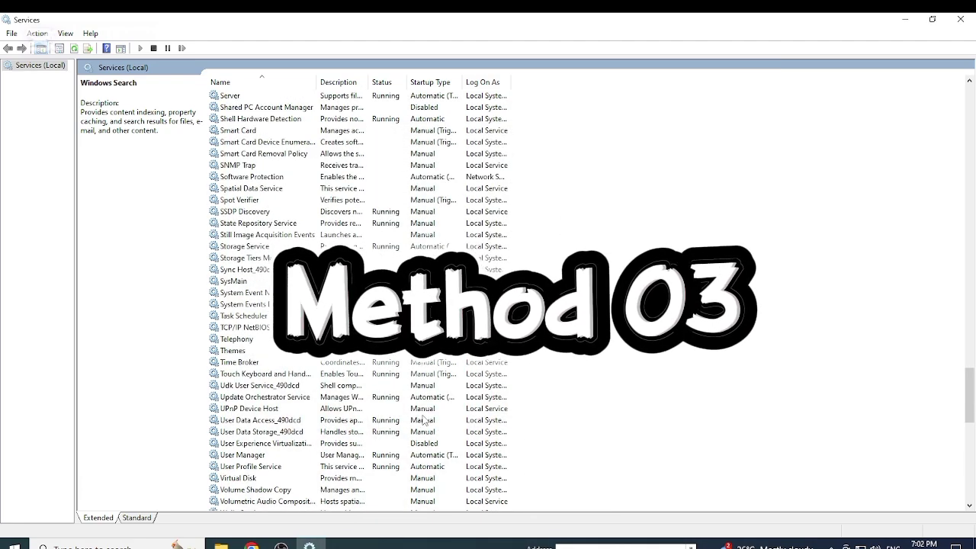
Set the startup type of the SysMain service to Disabled, then apply and confirm its properties.
{"action": "scroll", "coordinate": [423, 419], "scroll_direction": "up", "scroll_amount": 2}
{"action": "scroll", "coordinate": [423, 419], "scroll_direction": "up", "scroll_amount": 2}
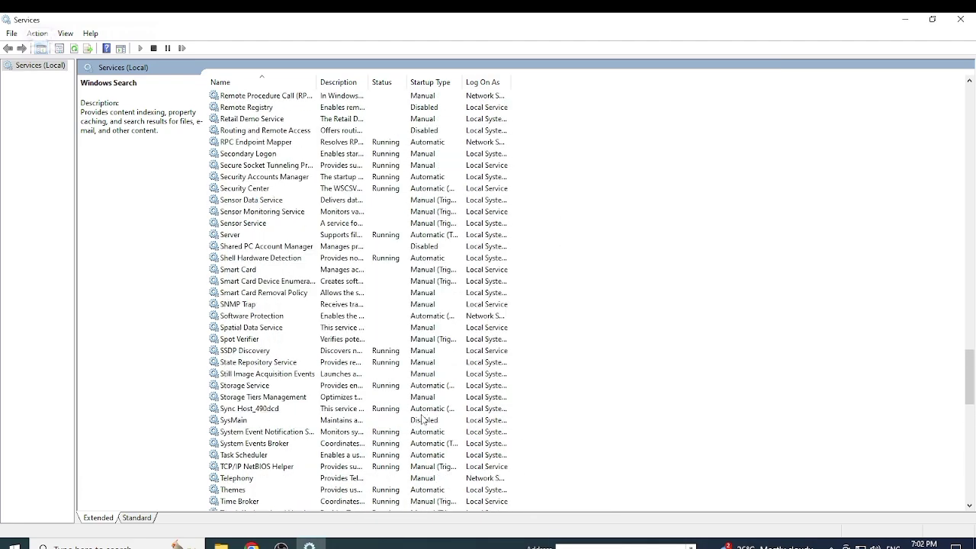
{"action": "scroll", "coordinate": [423, 419], "scroll_direction": "up", "scroll_amount": 4}
{"action": "scroll", "coordinate": [421, 418], "scroll_direction": "down", "scroll_amount": 6}
{"action": "left_click", "coordinate": [252, 351]}
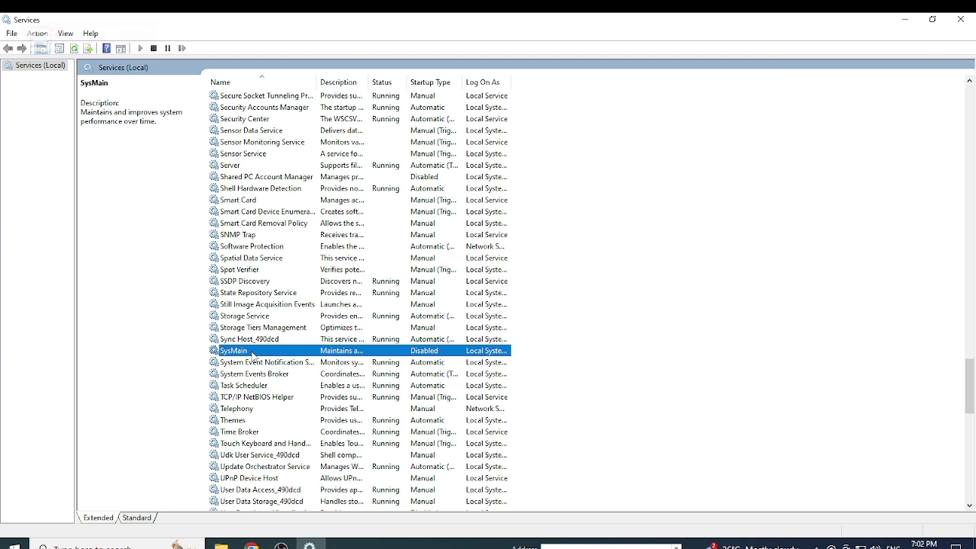
{"action": "right_click", "coordinate": [253, 354]}
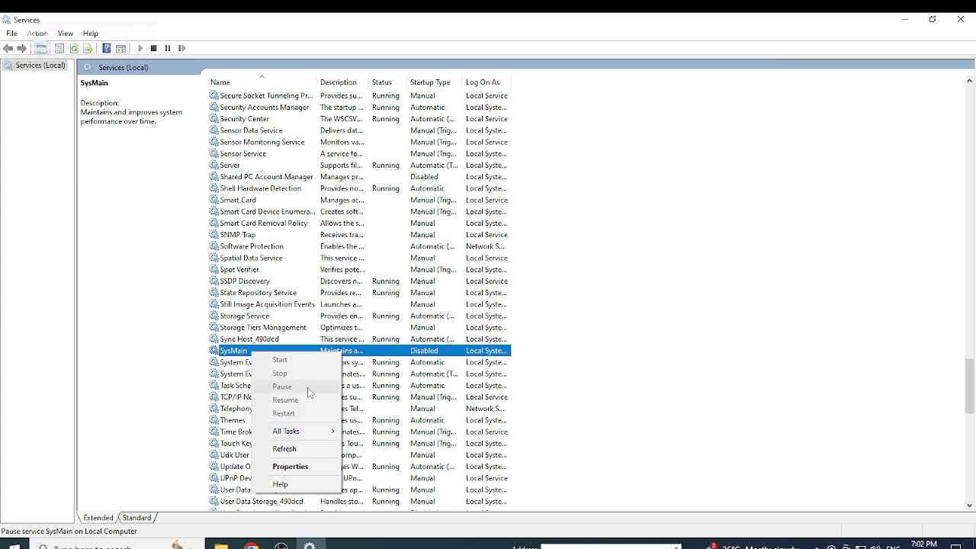
{"action": "left_click", "coordinate": [291, 465]}
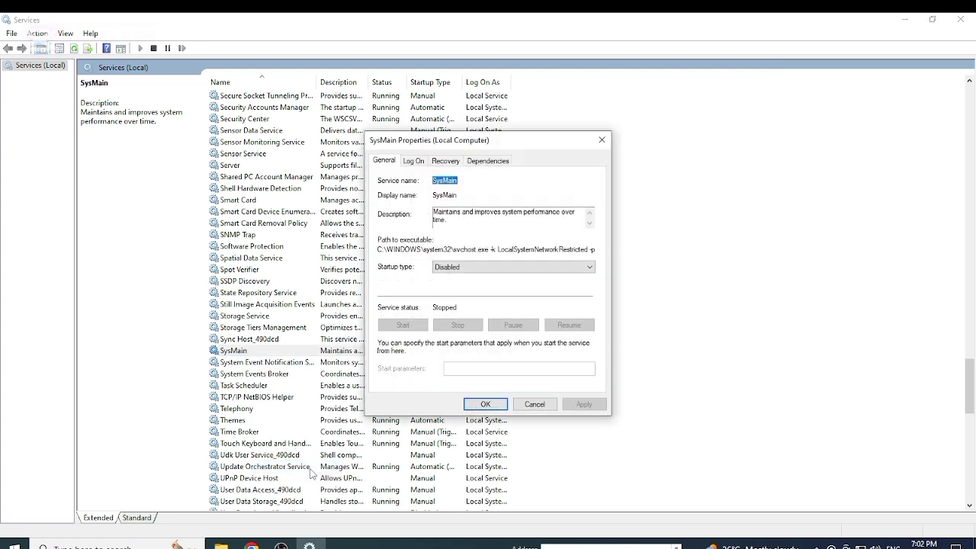
{"action": "left_click", "coordinate": [514, 268]}
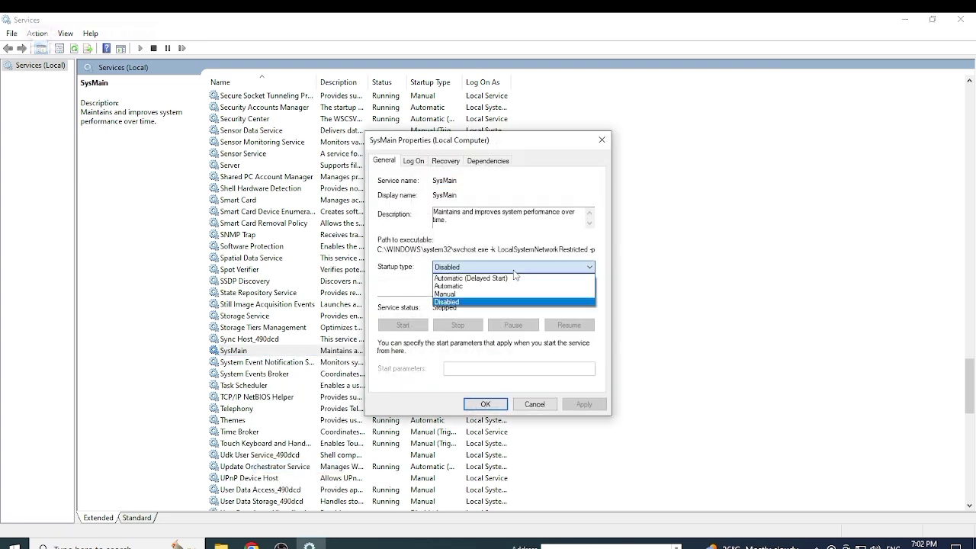
{"action": "left_click", "coordinate": [471, 302]}
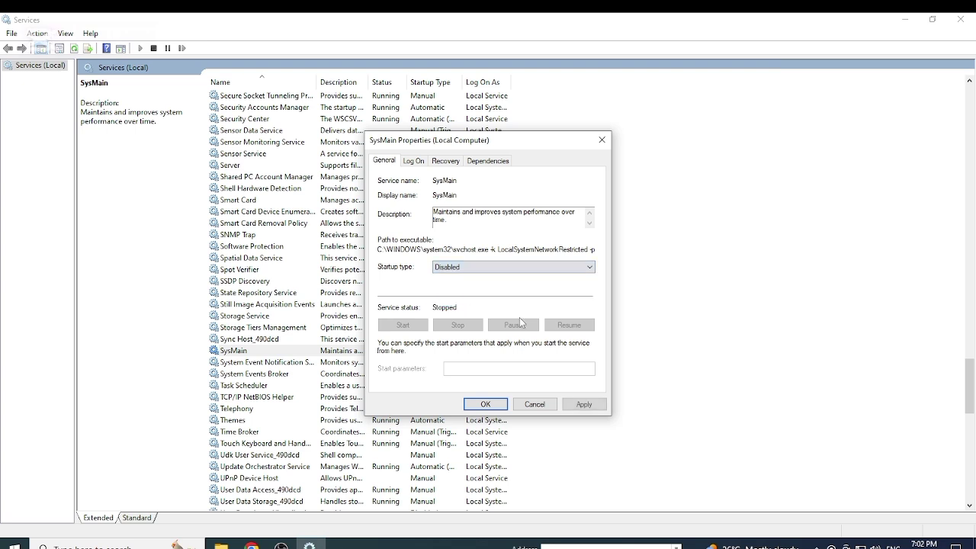
{"action": "left_click", "coordinate": [583, 403]}
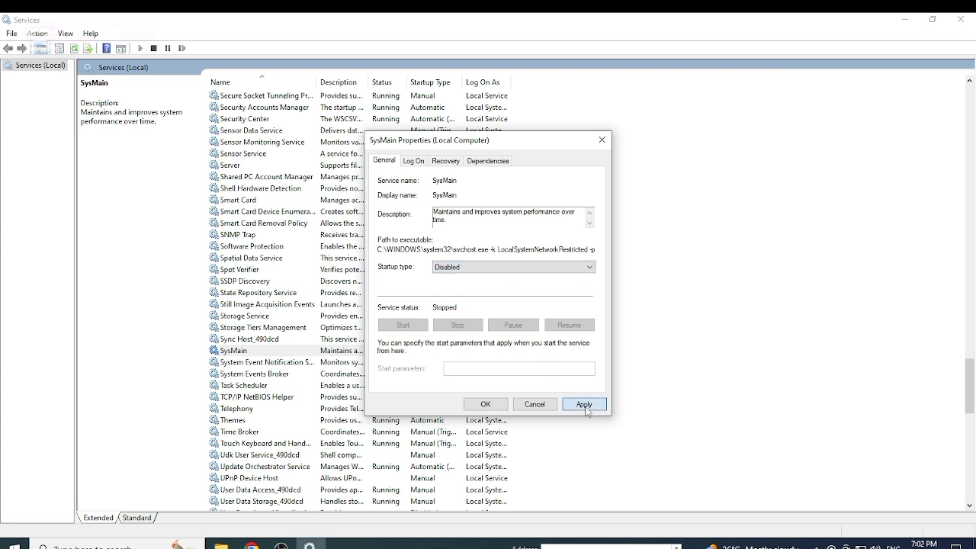
{"action": "left_click", "coordinate": [484, 405]}
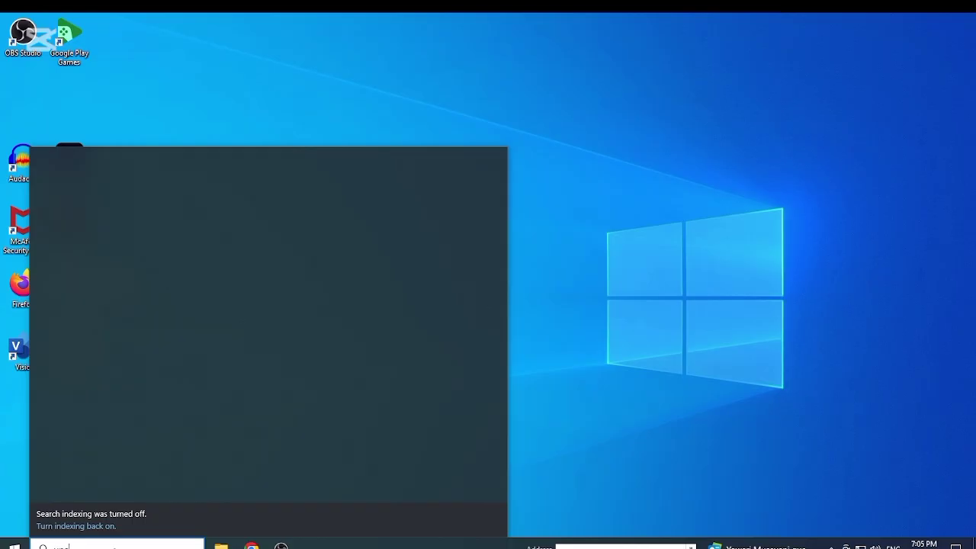
Search Windows for "upda", open Check for updates, and go to the advanced options of Windows Update.
{"action": "type", "text": "a"}
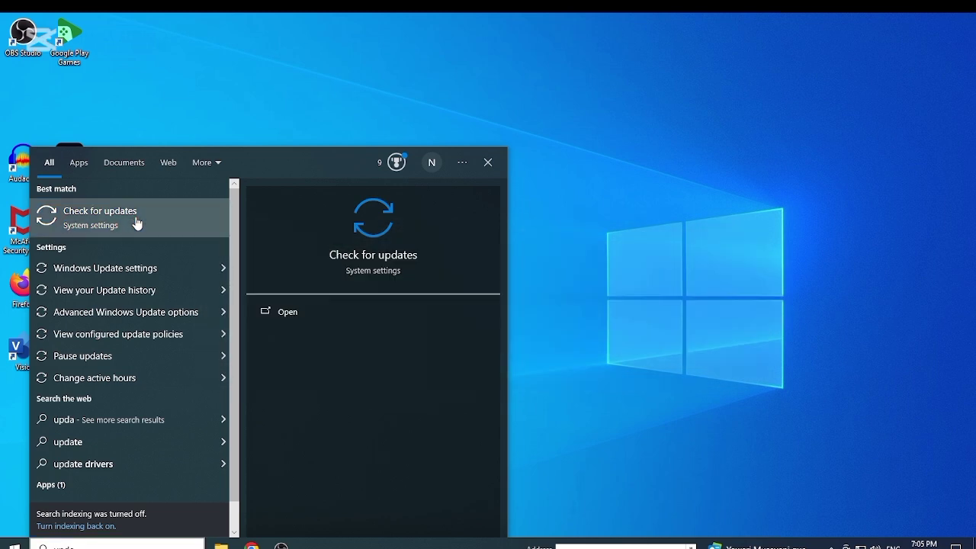
{"action": "left_click", "coordinate": [138, 221]}
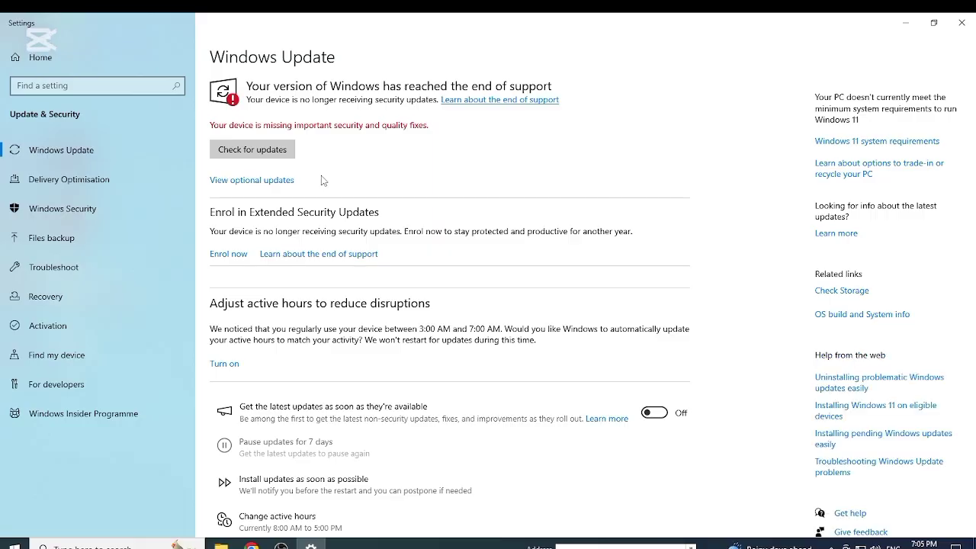
{"action": "scroll", "coordinate": [389, 203], "scroll_direction": "down", "scroll_amount": 3}
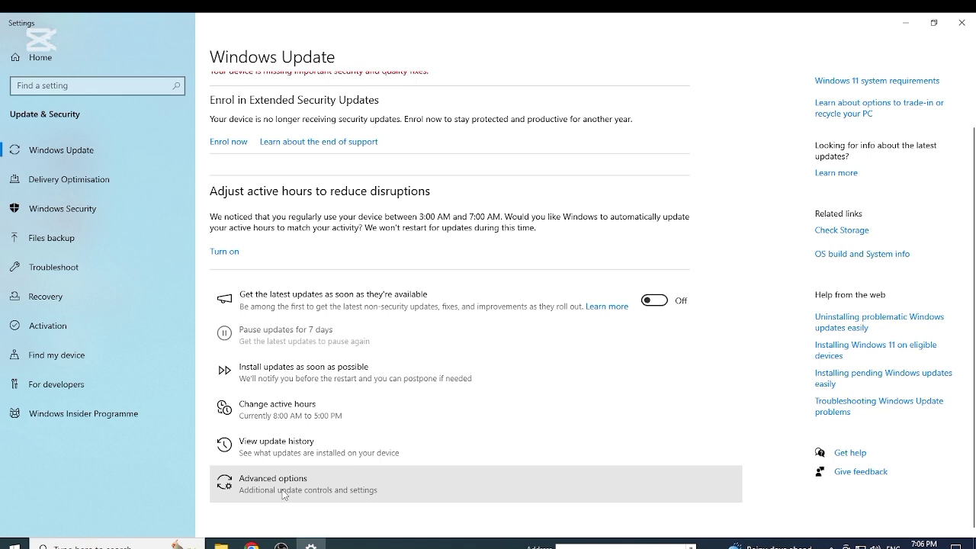
{"action": "scroll", "coordinate": [427, 410], "scroll_direction": "up", "scroll_amount": 2}
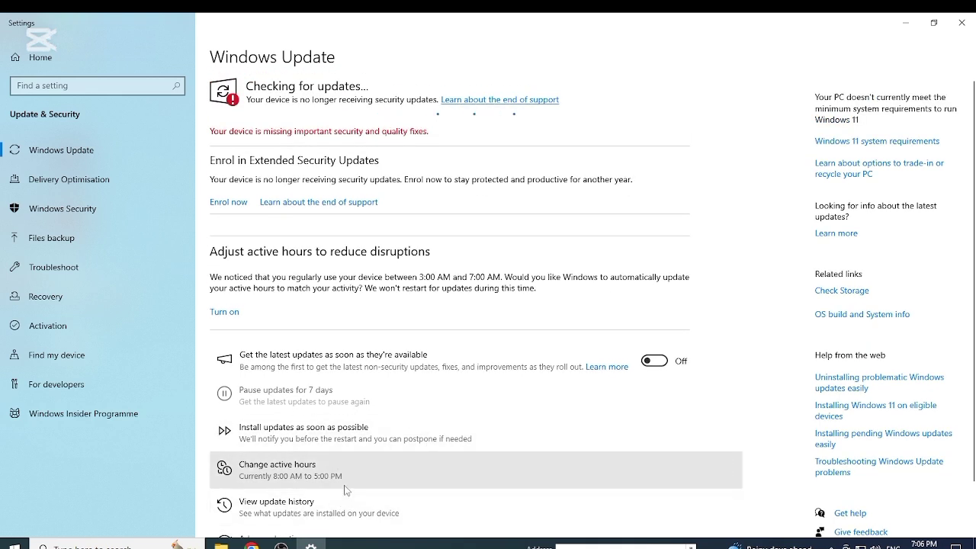
{"action": "scroll", "coordinate": [344, 488], "scroll_direction": "down", "scroll_amount": 2}
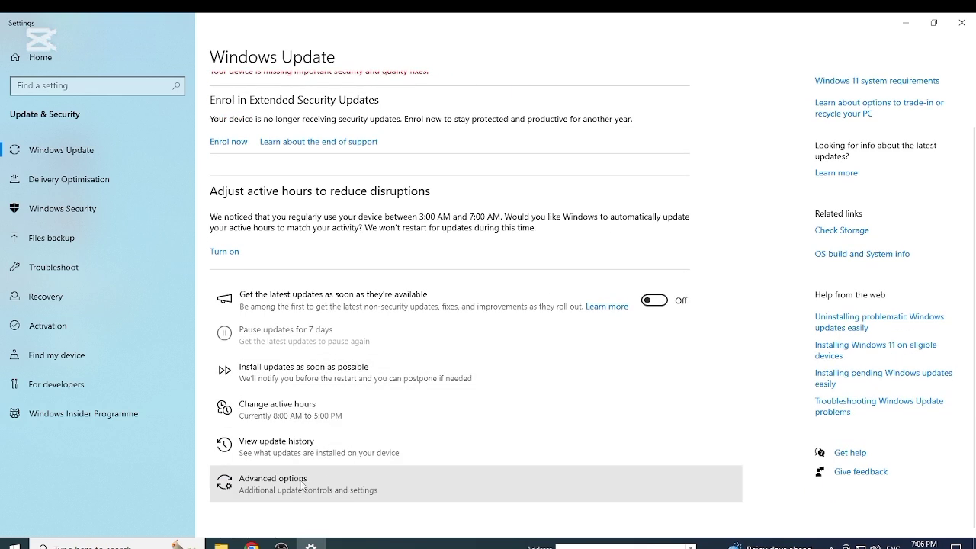
{"action": "left_click", "coordinate": [302, 484]}
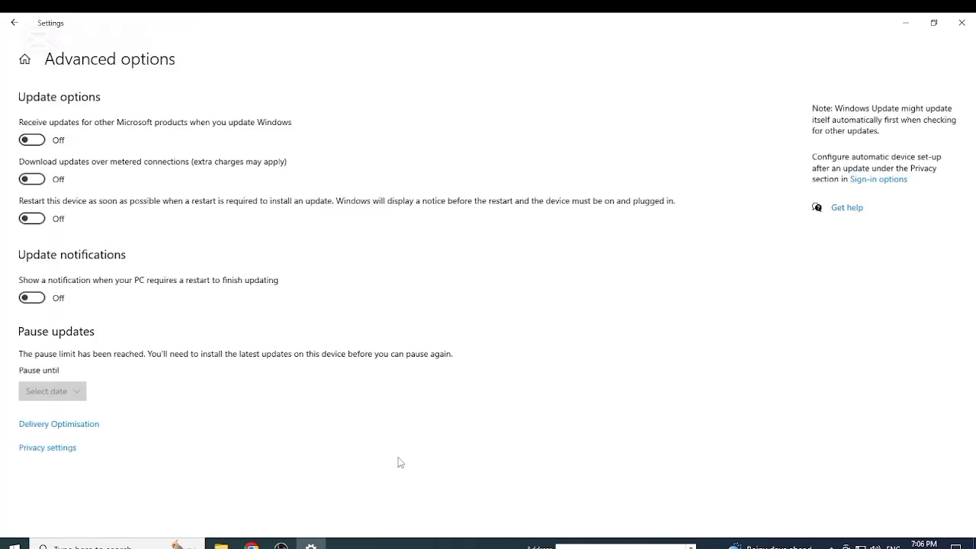
Turn on updates for other Microsoft products, downloads over metered connections, restart as soon as possible, and restart notifications.
{"action": "left_click", "coordinate": [35, 140]}
{"action": "left_click", "coordinate": [38, 180]}
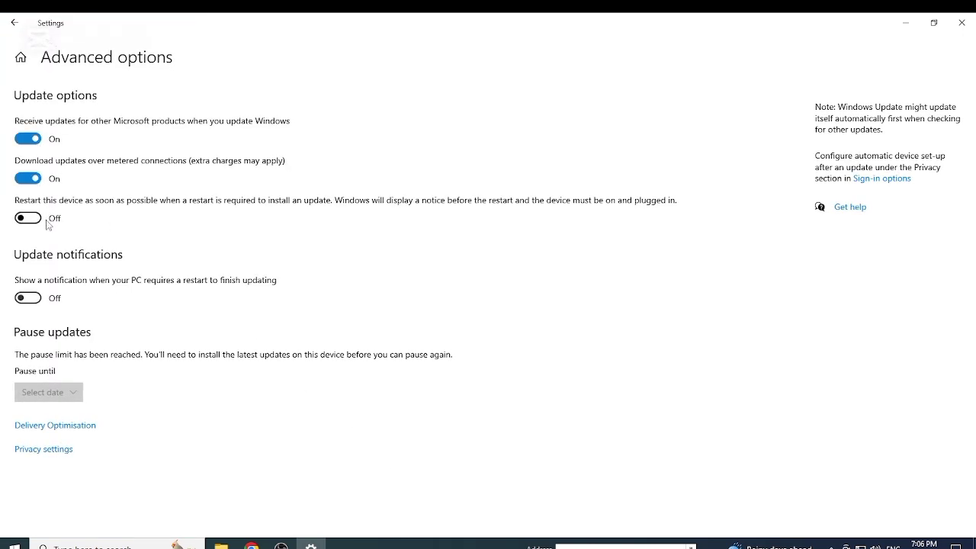
{"action": "left_click", "coordinate": [35, 219]}
{"action": "left_click", "coordinate": [34, 298]}
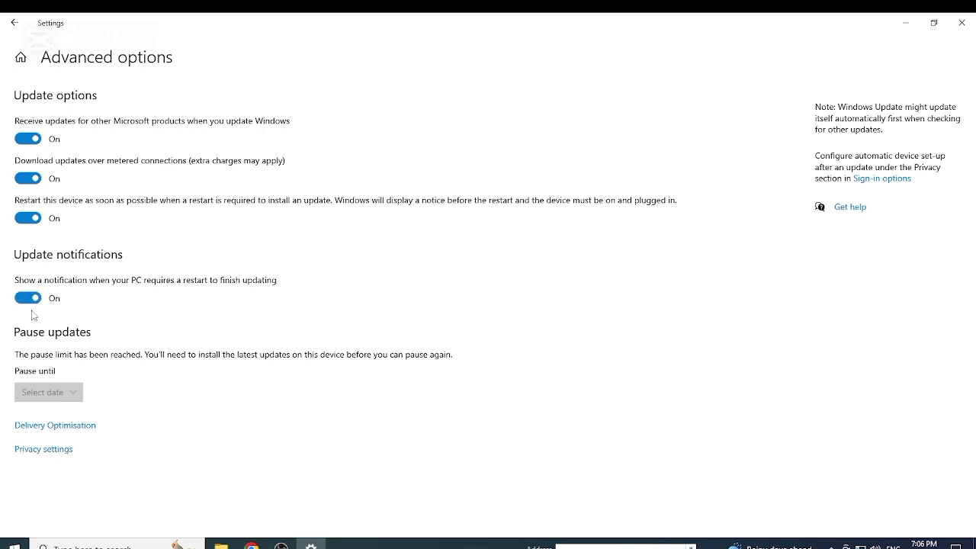
Turn off restart notifications, restart as soon as possible, downloads over metered connections, and updates for other Microsoft products.
{"action": "left_click", "coordinate": [23, 299]}
{"action": "left_click", "coordinate": [23, 218]}
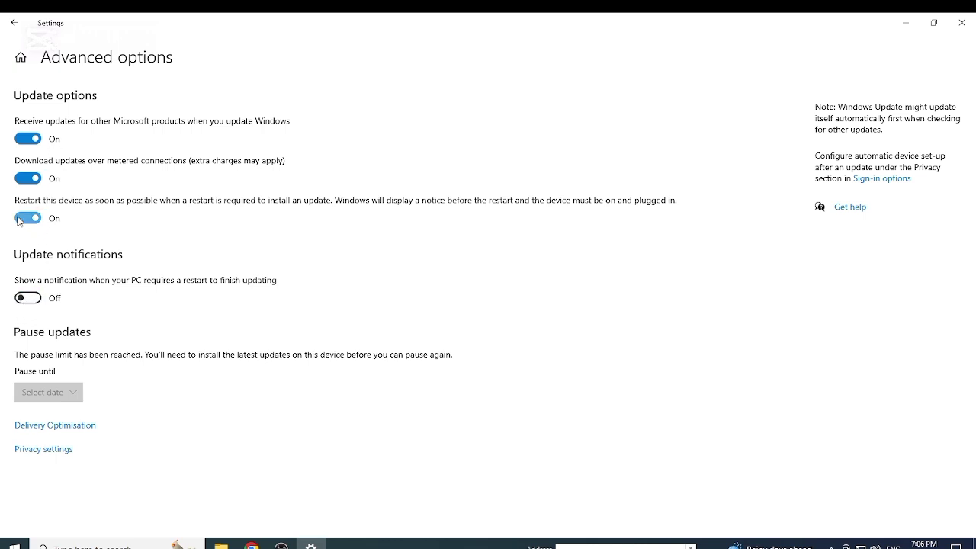
{"action": "left_click", "coordinate": [23, 178]}
{"action": "left_click", "coordinate": [23, 139]}
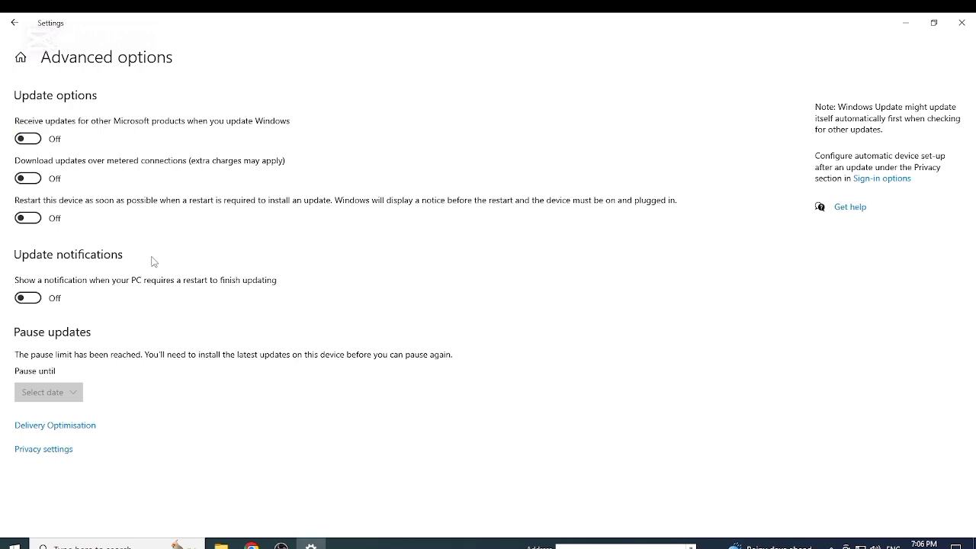
Open the Delivery Optimisation settings and switch downloads from other PCs on and back off.
{"action": "left_click", "coordinate": [73, 430]}
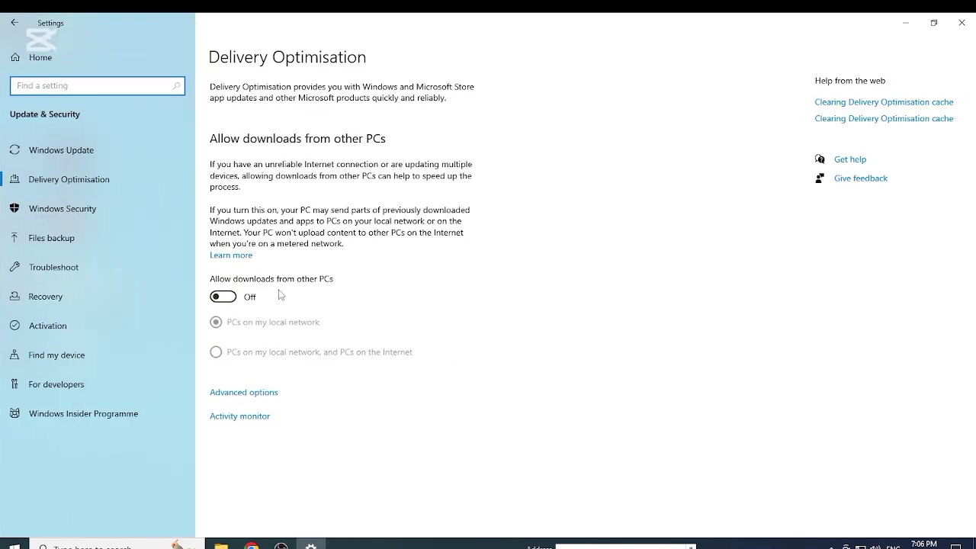
{"action": "left_click", "coordinate": [222, 296]}
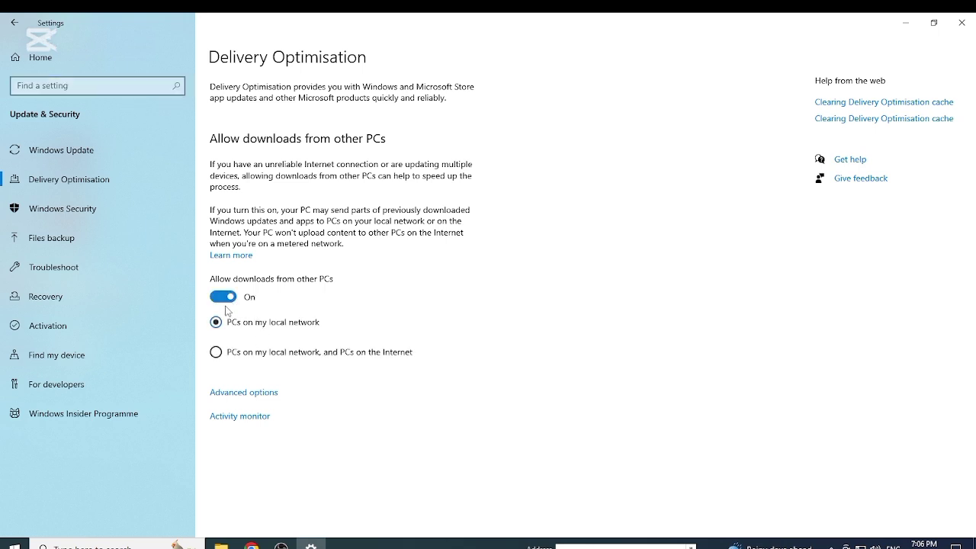
{"action": "left_click", "coordinate": [223, 296]}
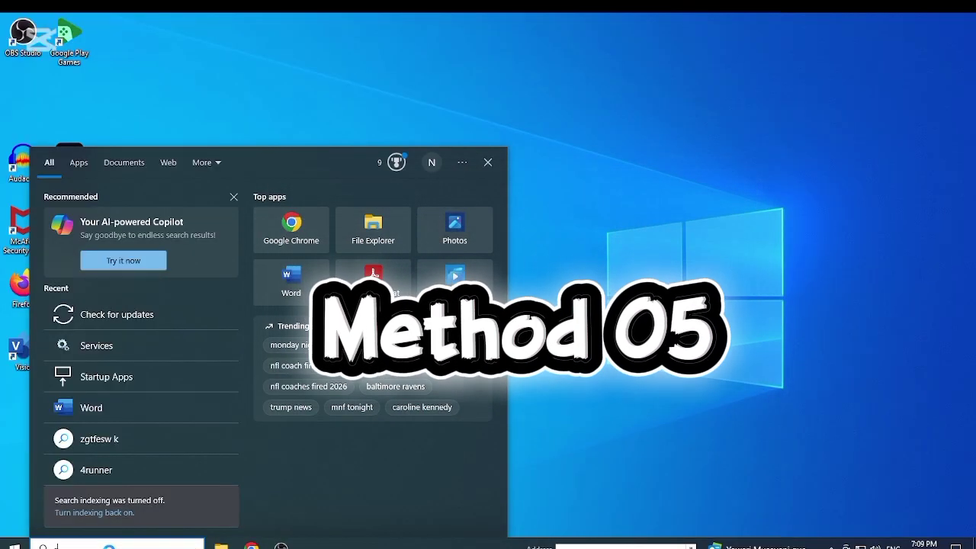
Search Windows for "star" and open the Startup Apps system settings.
{"action": "type", "text": "star"}
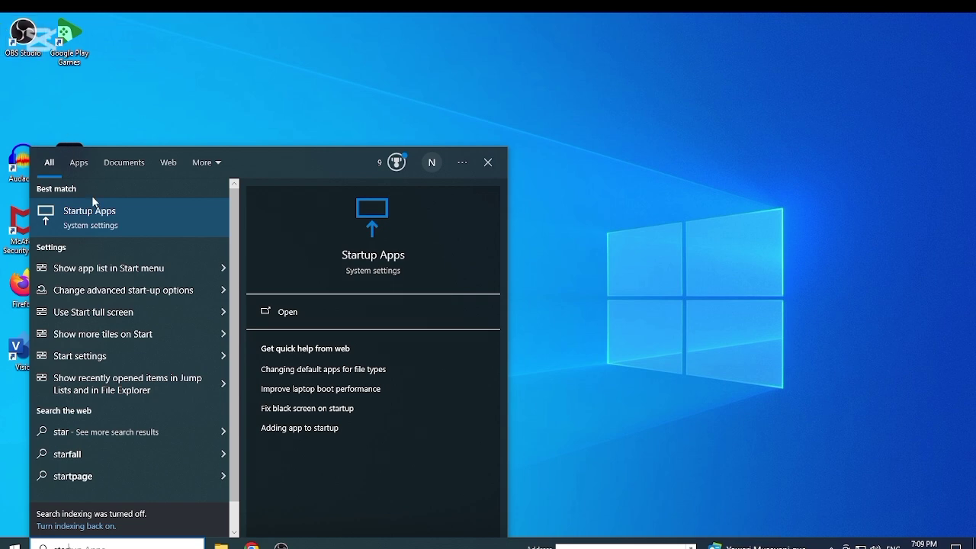
{"action": "left_click", "coordinate": [101, 215]}
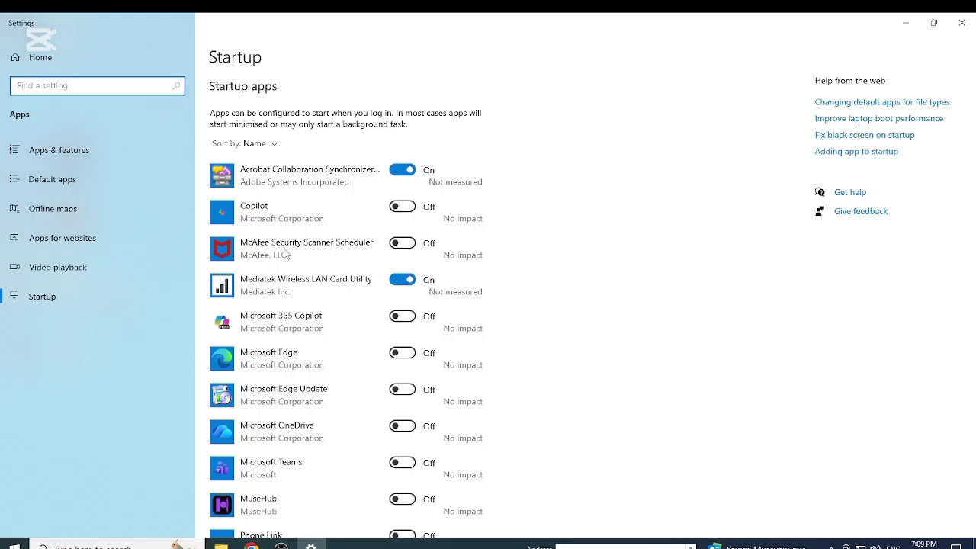
Review the full list of startup apps, checking each app's on/off state and startup impact.
{"action": "scroll", "coordinate": [522, 395], "scroll_direction": "down", "scroll_amount": 3}
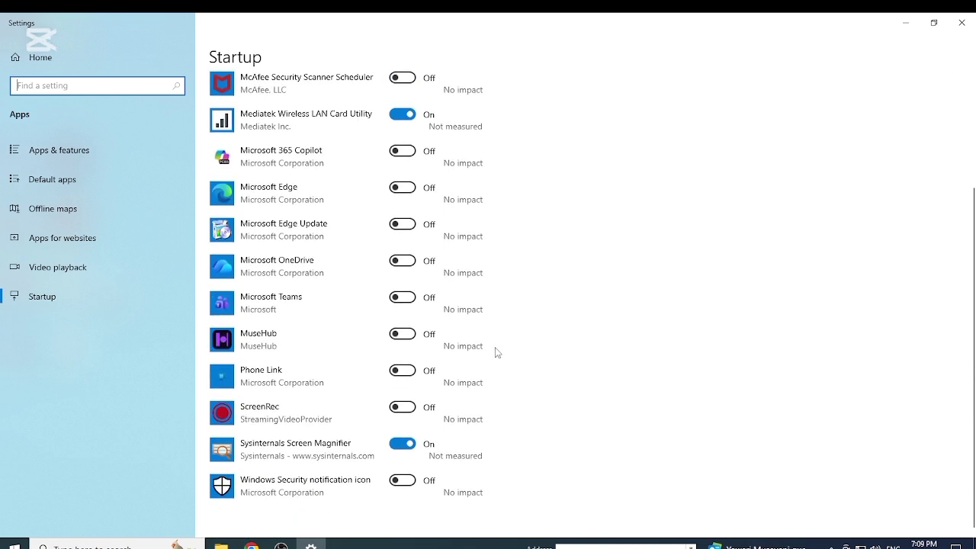
{"action": "scroll", "coordinate": [461, 338], "scroll_direction": "up", "scroll_amount": 3}
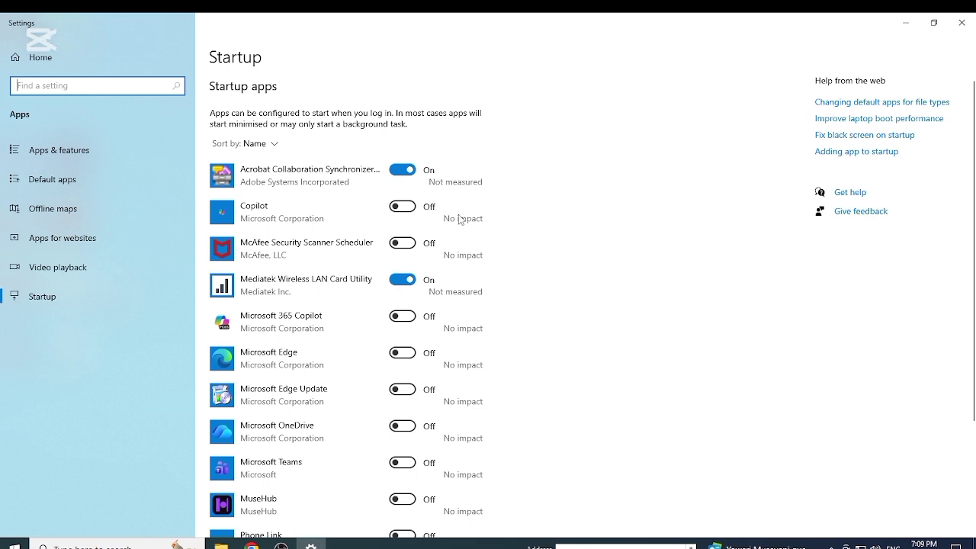
{"action": "scroll", "coordinate": [529, 282], "scroll_direction": "down", "scroll_amount": 3}
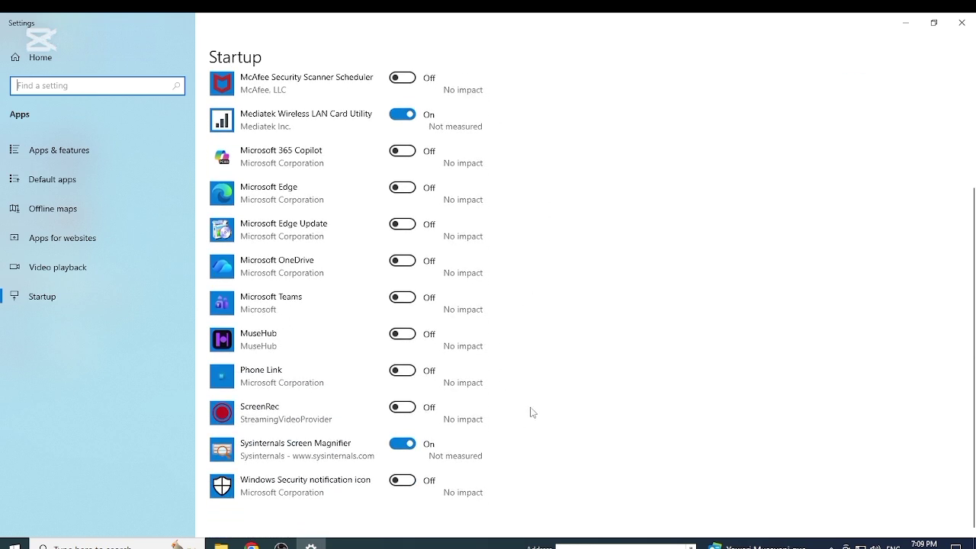
{"action": "scroll", "coordinate": [487, 390], "scroll_direction": "up", "scroll_amount": 3}
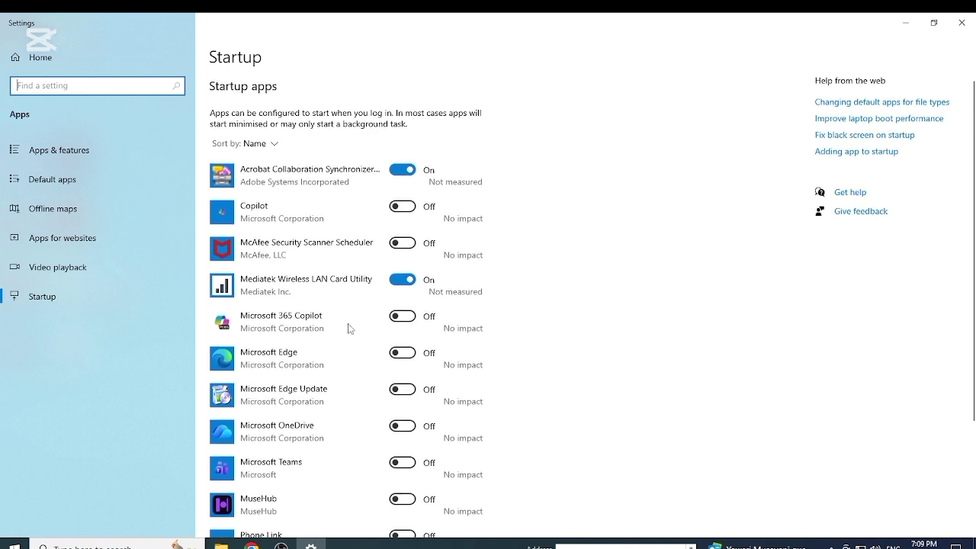
{"action": "scroll", "coordinate": [348, 327], "scroll_direction": "down", "scroll_amount": 1}
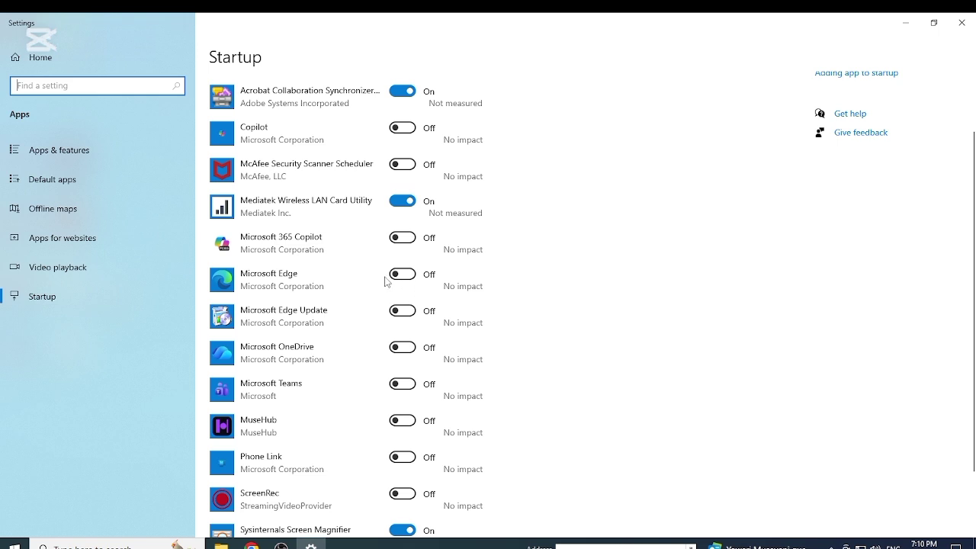
{"action": "scroll", "coordinate": [415, 323], "scroll_direction": "down", "scroll_amount": 1}
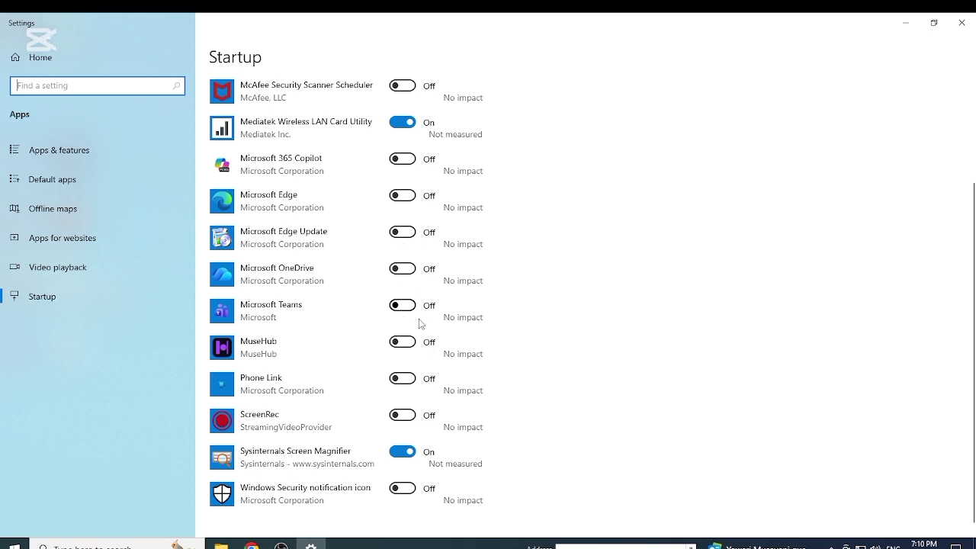
{"action": "scroll", "coordinate": [375, 343], "scroll_direction": "down", "scroll_amount": 1}
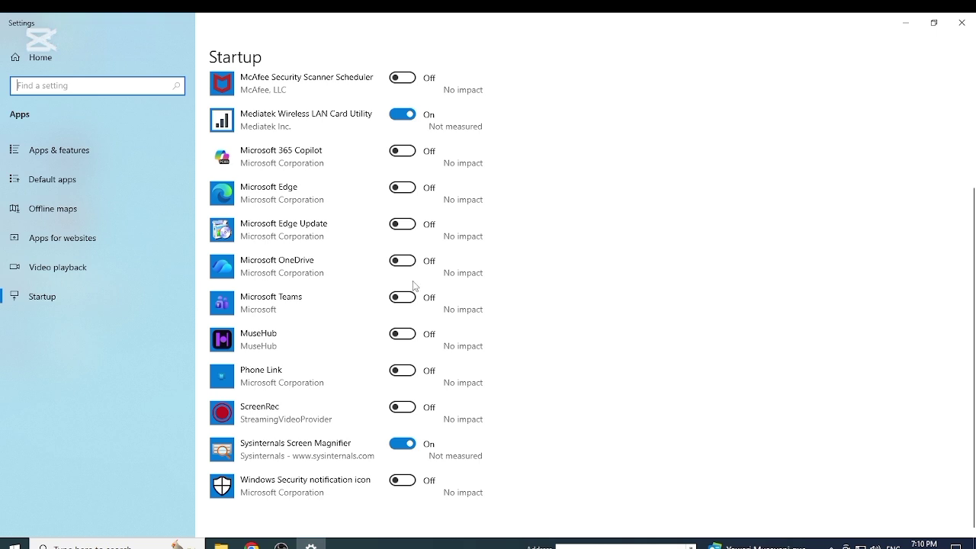
{"action": "scroll", "coordinate": [412, 291], "scroll_direction": "up", "scroll_amount": 3}
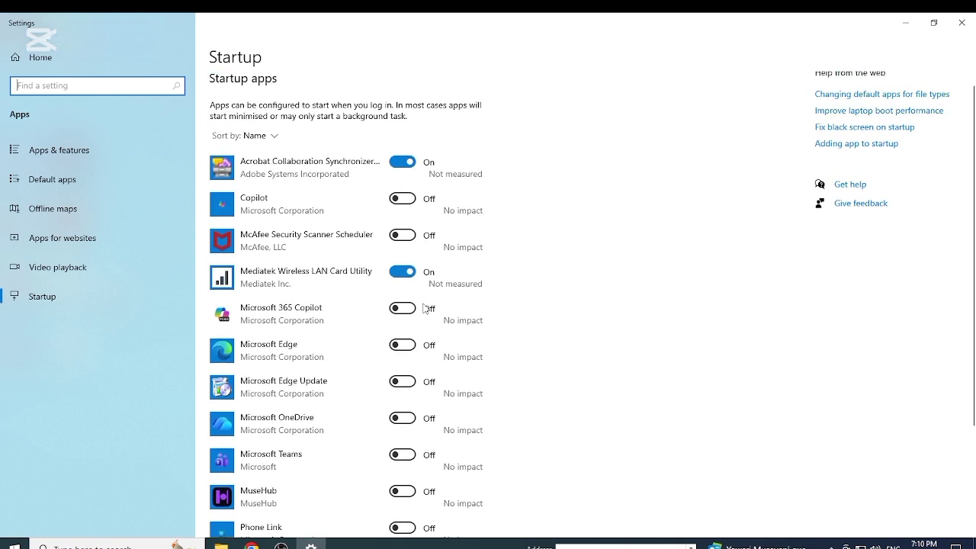
{"action": "scroll", "coordinate": [424, 335], "scroll_direction": "up", "scroll_amount": 1}
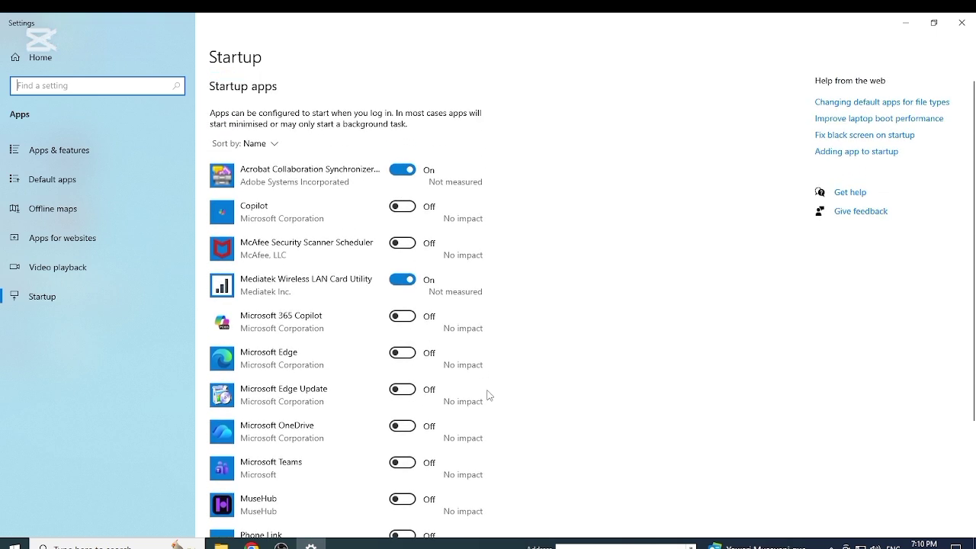
{"action": "scroll", "coordinate": [489, 395], "scroll_direction": "down", "scroll_amount": 3}
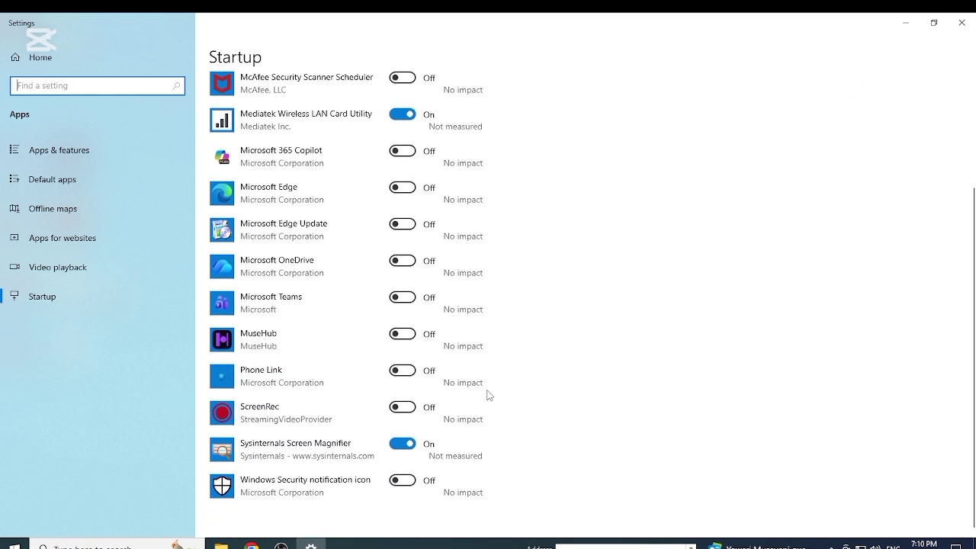
{"action": "scroll", "coordinate": [489, 395], "scroll_direction": "up", "scroll_amount": 3}
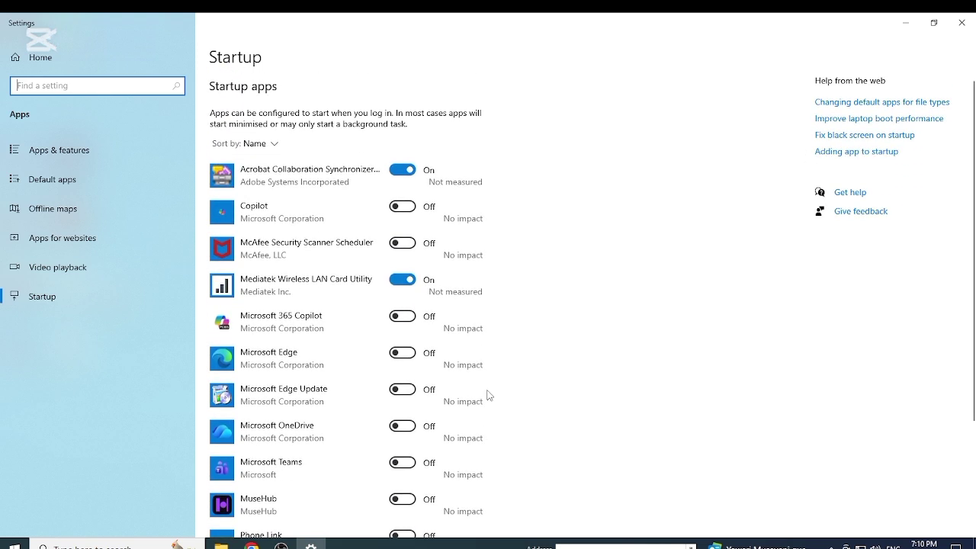